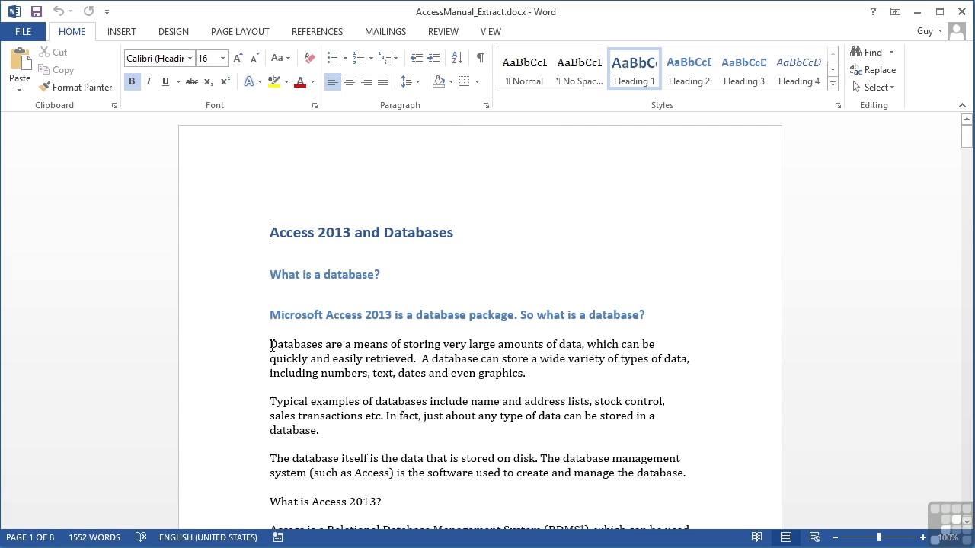
Try right, left, centred and justified alignment on the paragraph beginning "Databases are a means", and finish with it left-aligned
left_click(271, 345)
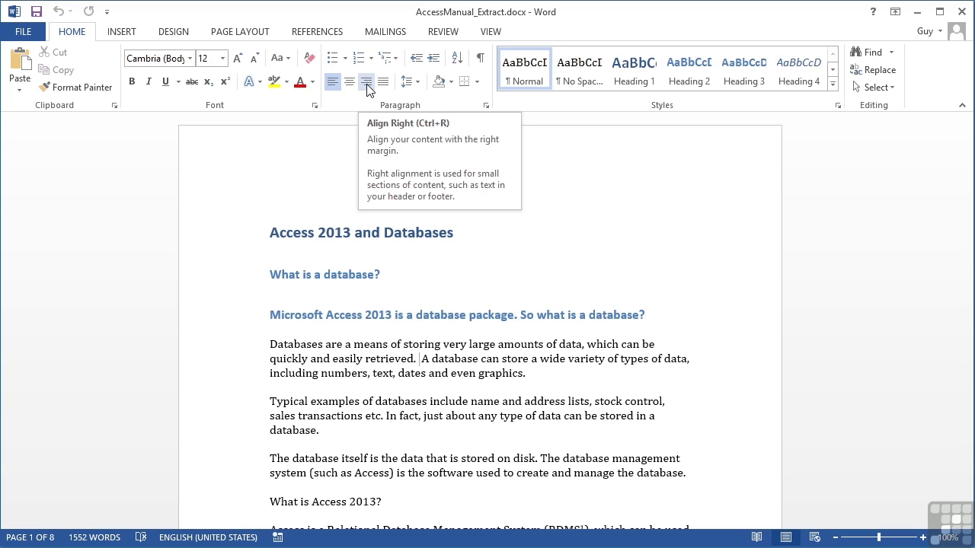
left_click(367, 89)
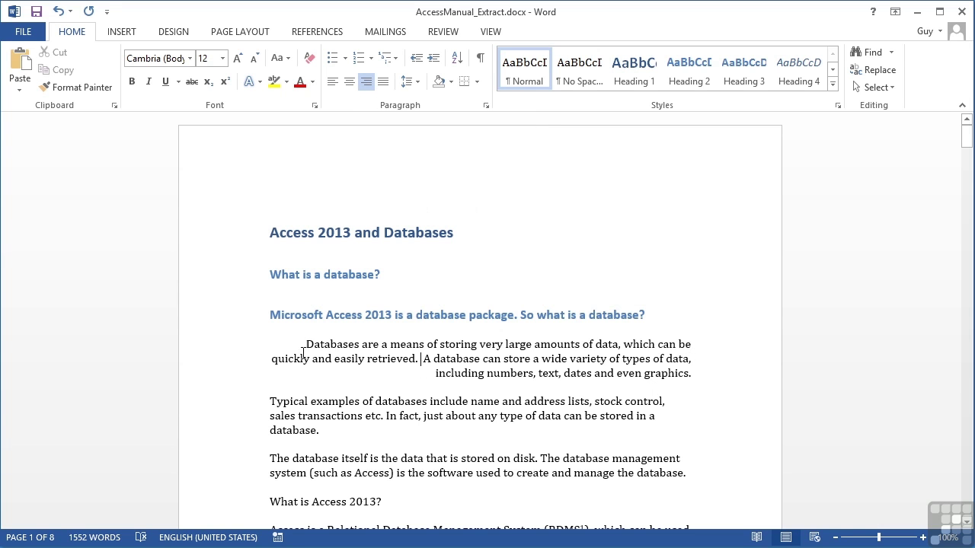
left_click(333, 82)
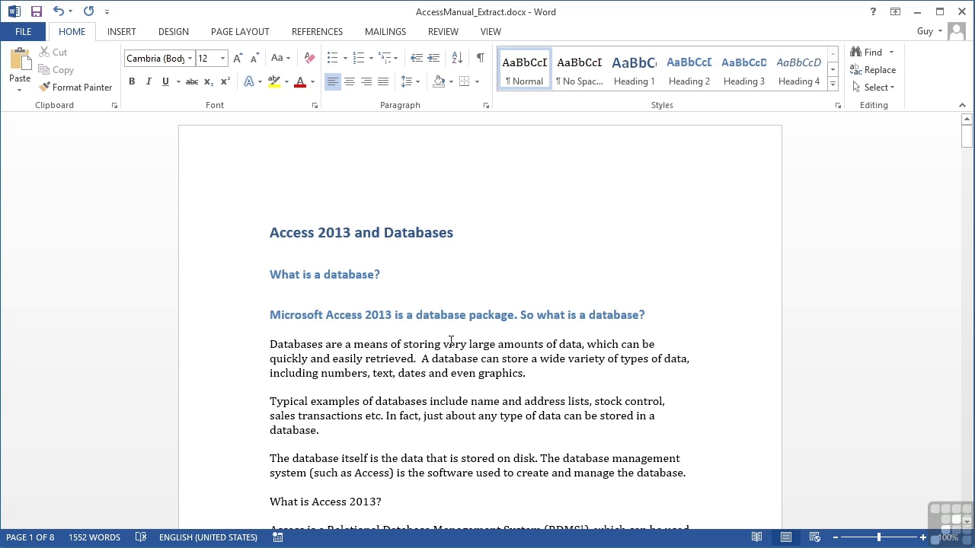
left_click(350, 81)
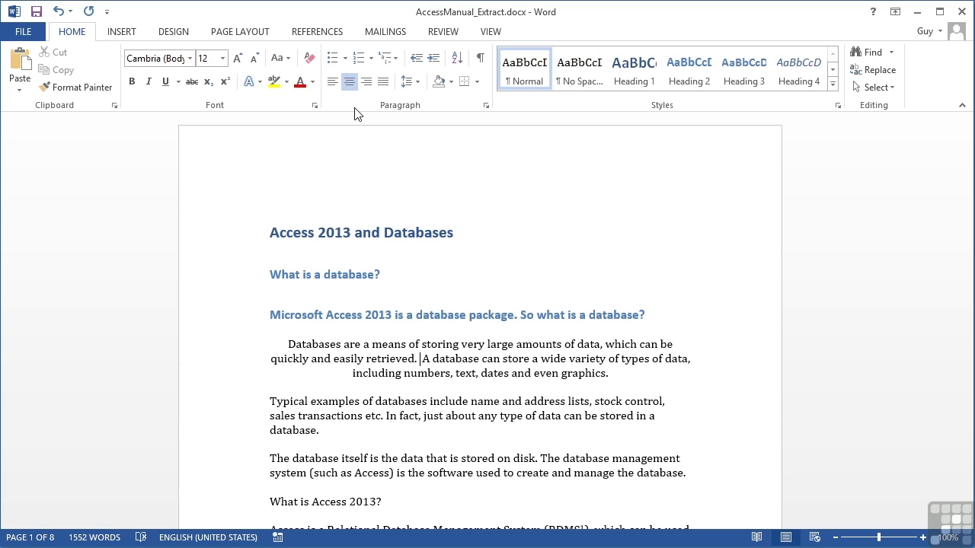
left_click(366, 81)
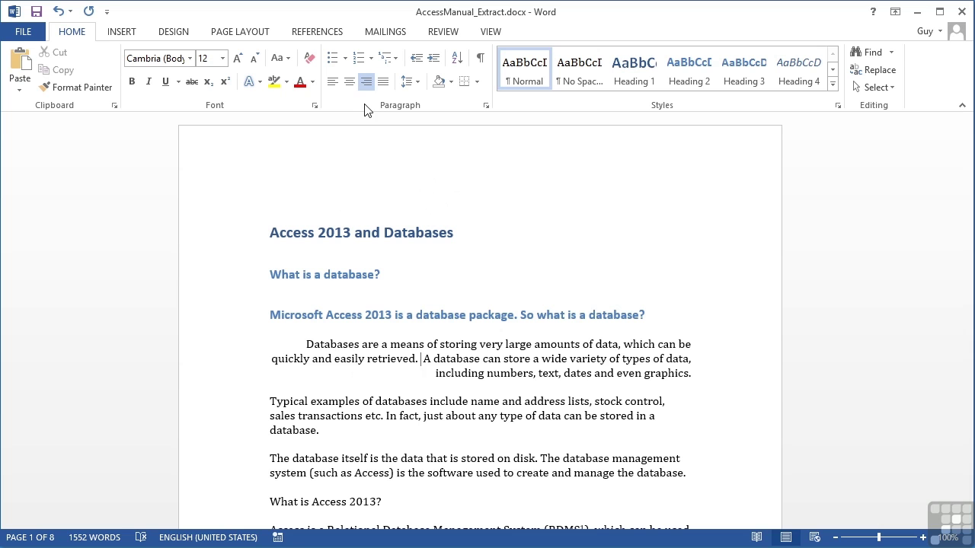
left_click(383, 82)
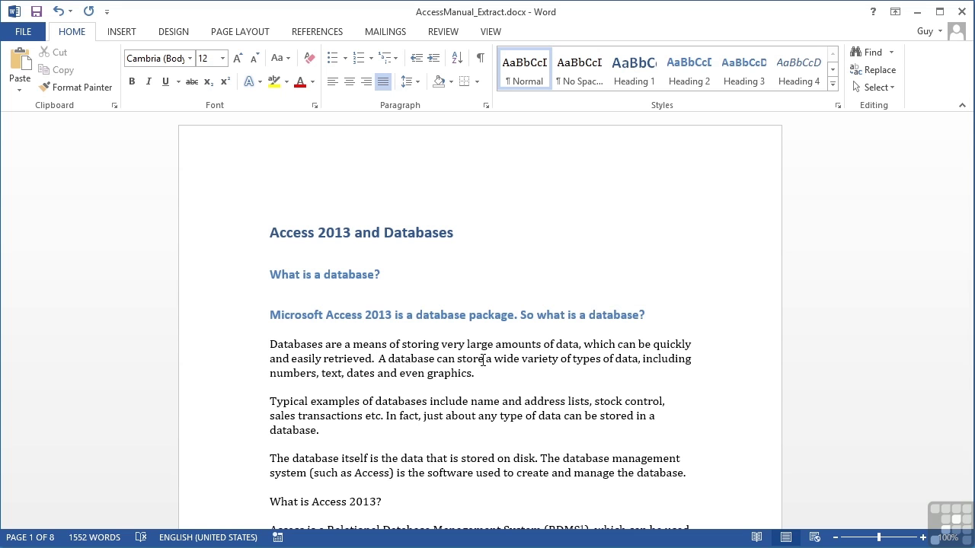
left_click(369, 89)
left_click(349, 82)
left_click(333, 82)
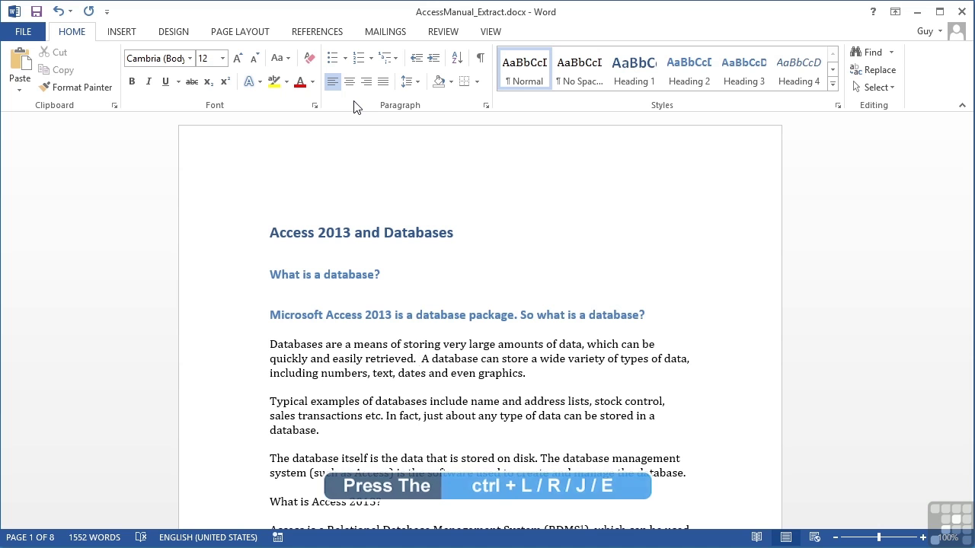
Cycle the same paragraph through right, justified, centred and left alignment
key("ctrl+r")
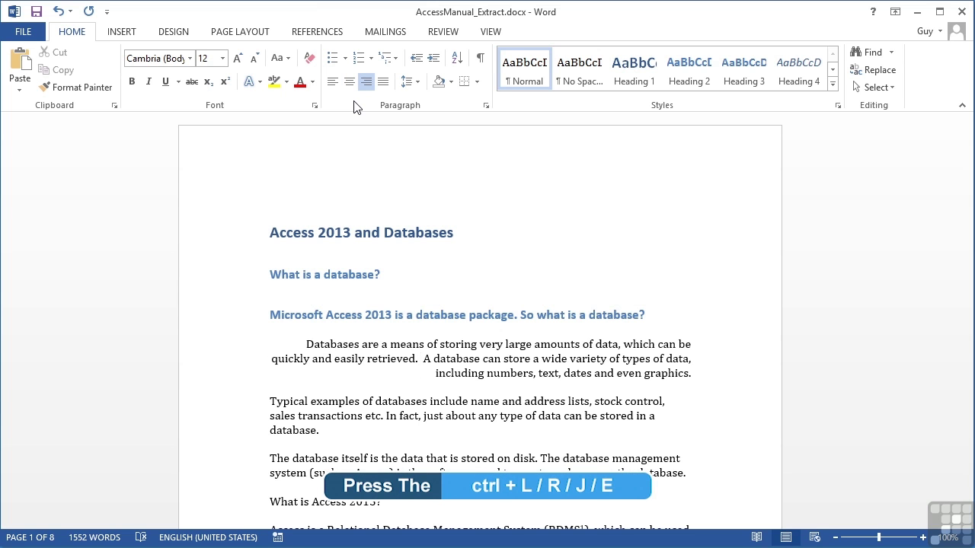
key("ctrl+j")
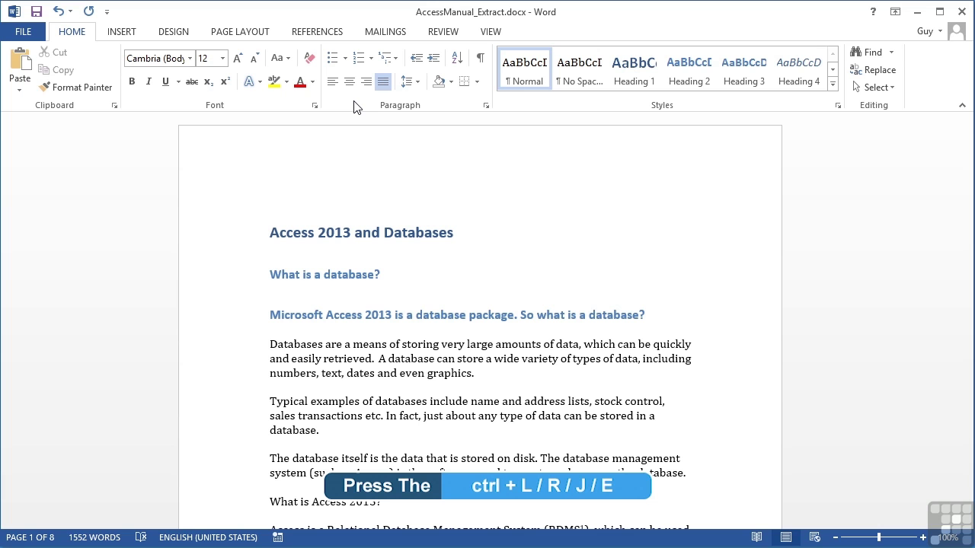
key("ctrl+e")
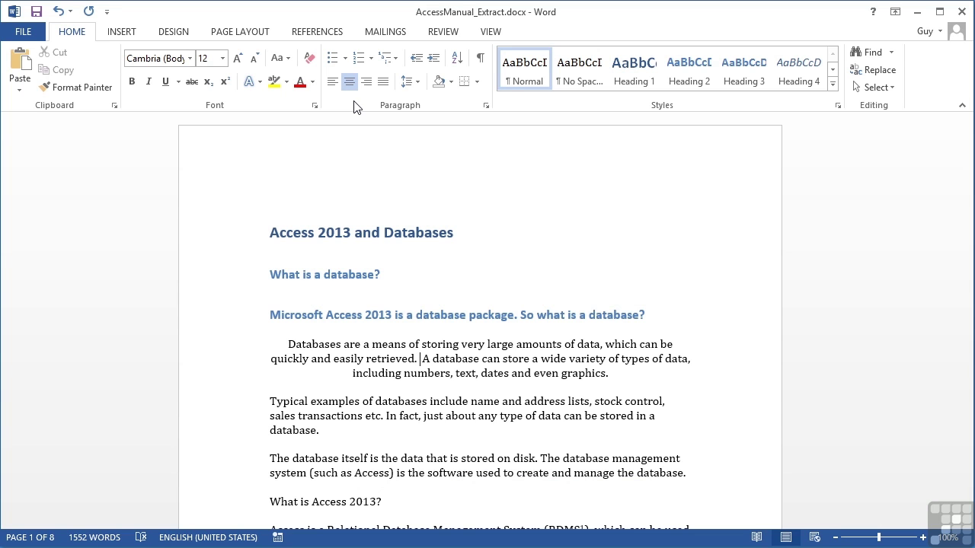
key("ctrl+l")
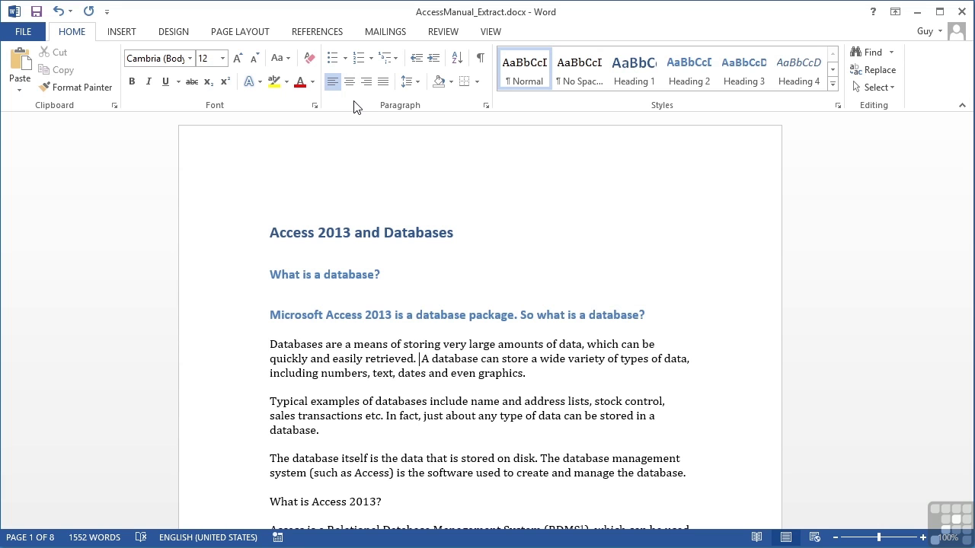
Switch the paragraph to right and centred alignment, and finally justify it
key("ctrl+r")
key("ctrl+e")
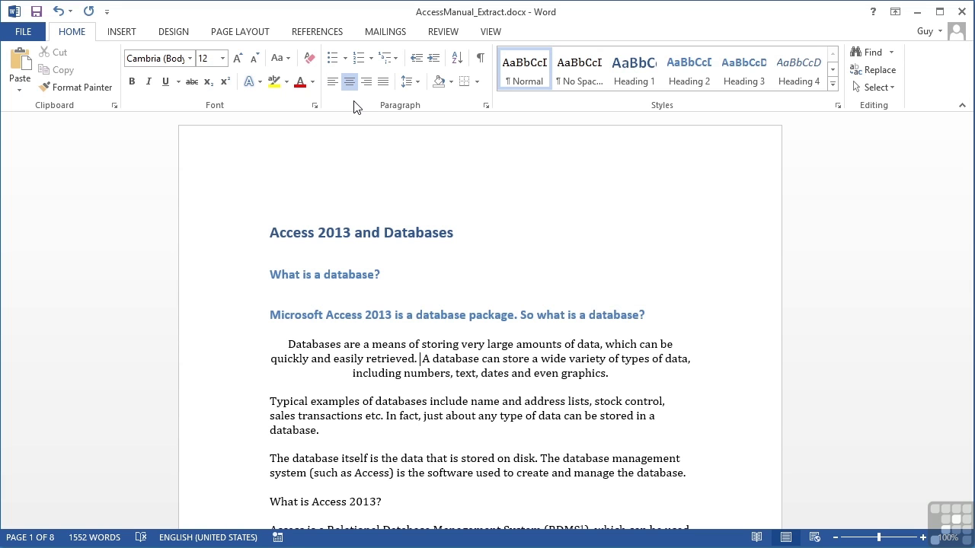
key("ctrl+j")
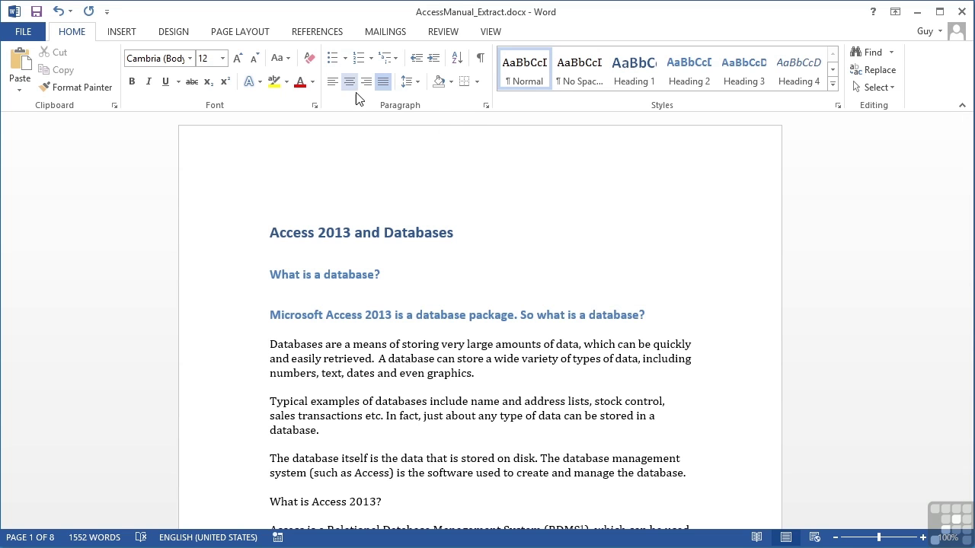
Set both the left and right indentation of the justified paragraph to 1" in the paragraph settings and apply them
left_click(486, 109)
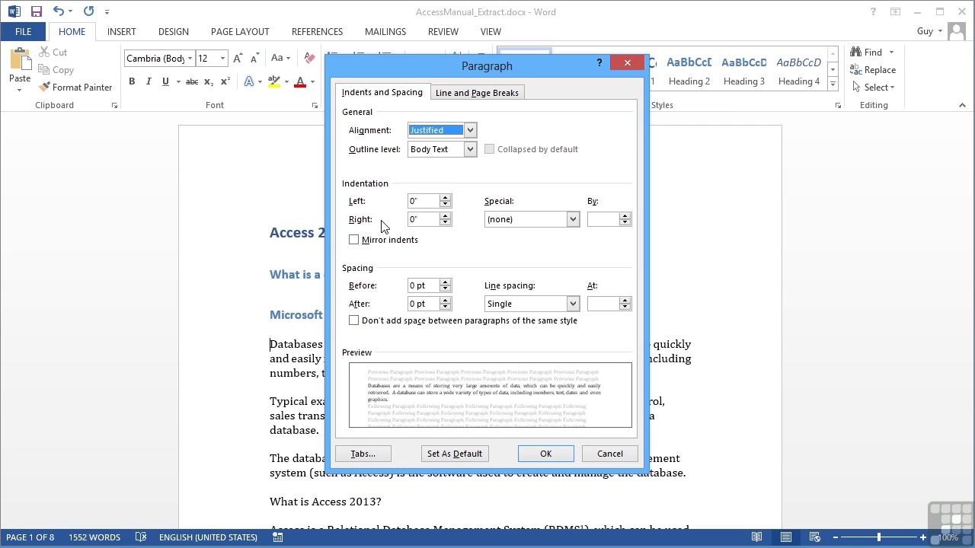
left_click_drag(438, 70, 656, 79)
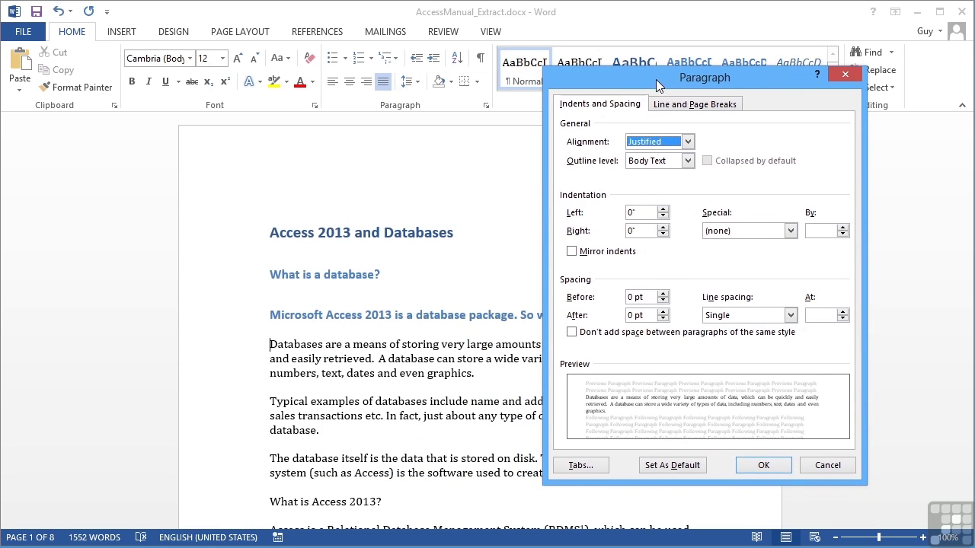
left_click(663, 212)
left_click(662, 213)
left_click(663, 212)
left_click(663, 212)
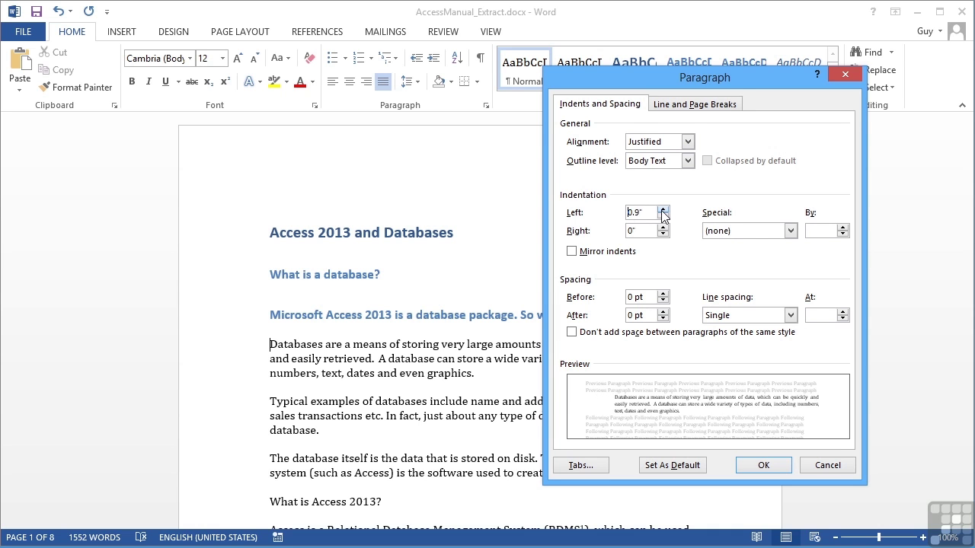
left_click(663, 212)
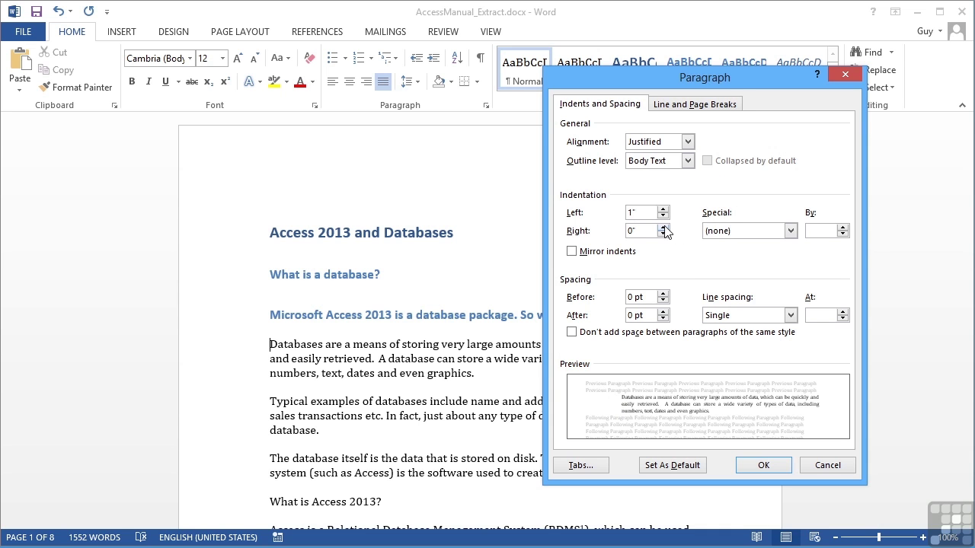
left_click_drag(664, 227, 663, 227)
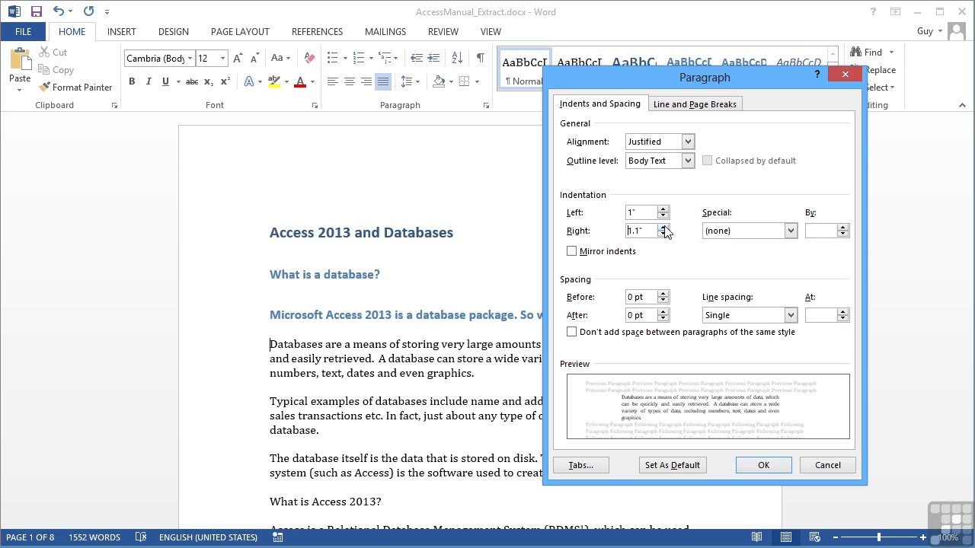
left_click(664, 234)
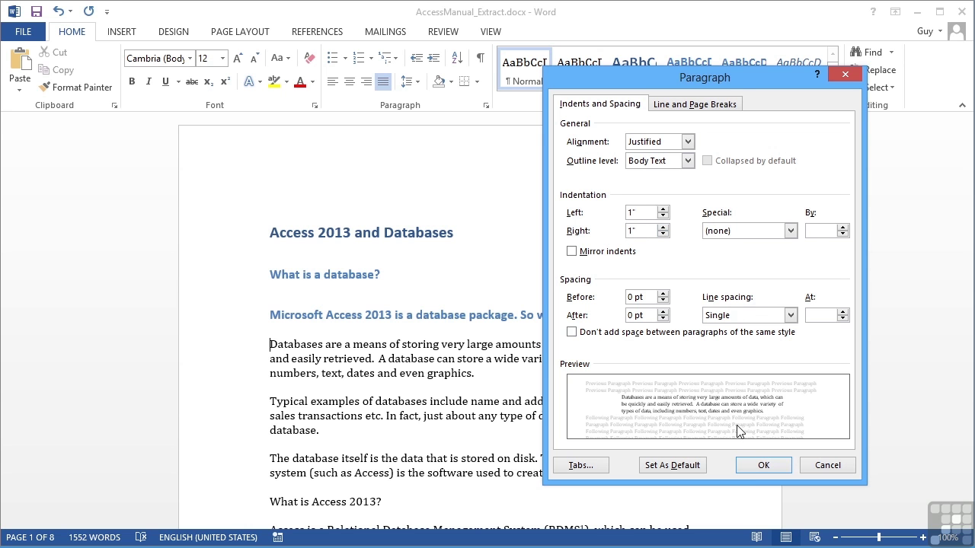
left_click(763, 466)
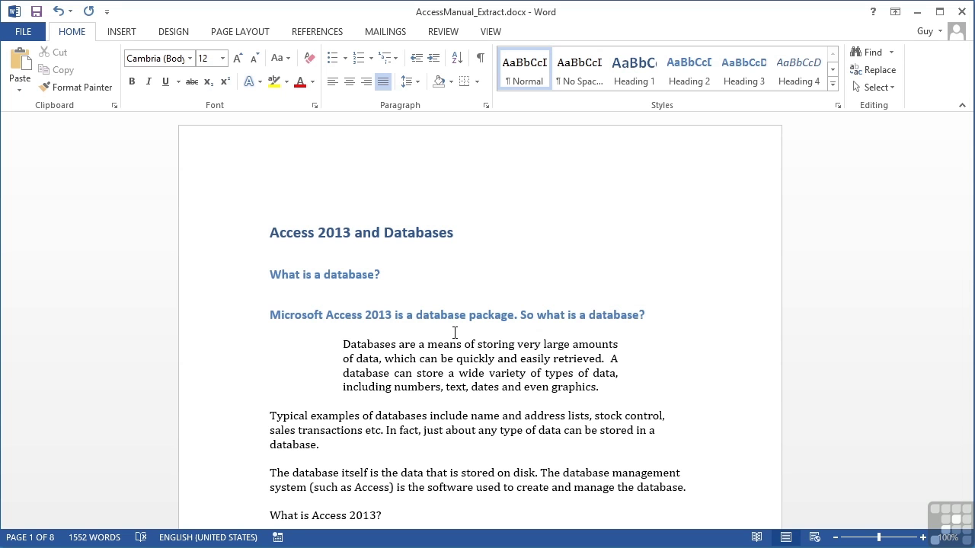
Apply a special first line indent of 1" to the paragraph beginning "Databases are a means"
left_click(485, 105)
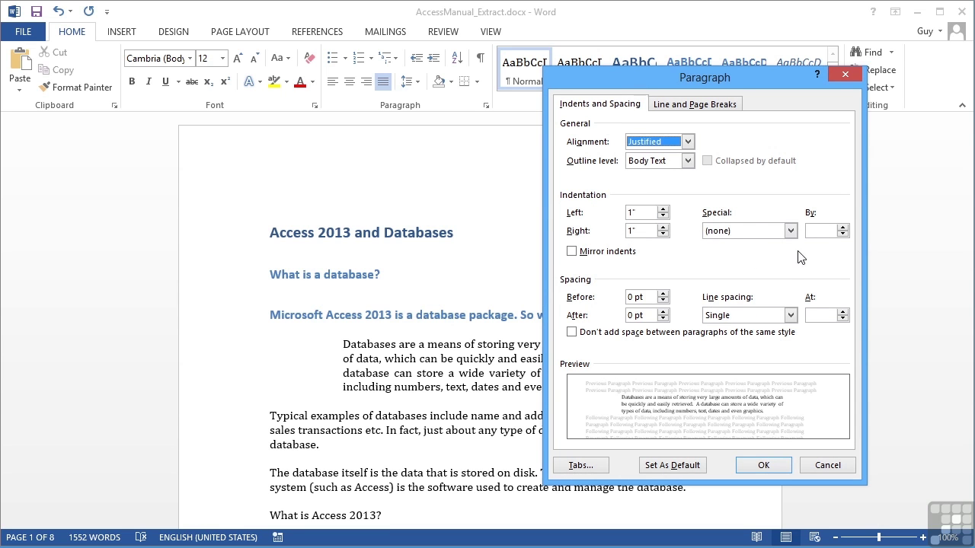
left_click(790, 231)
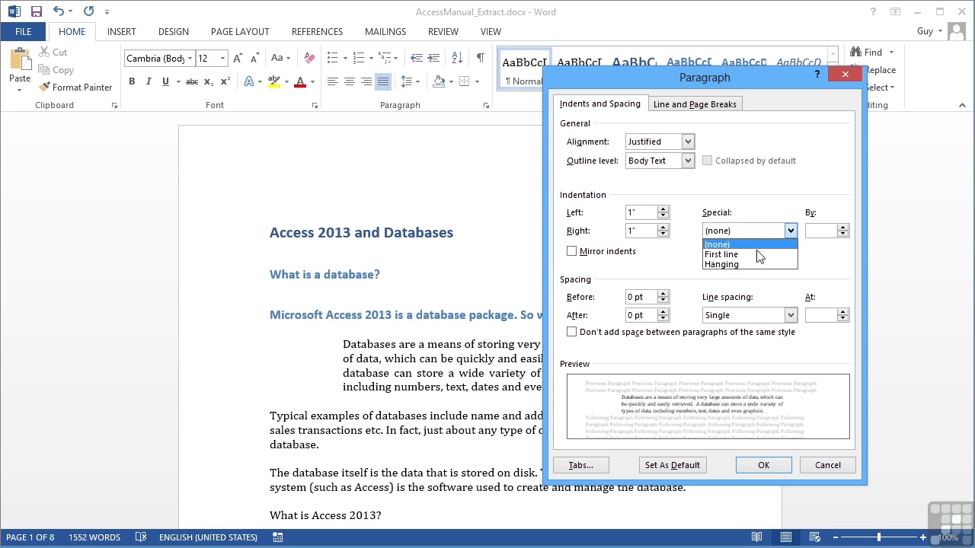
left_click(724, 255)
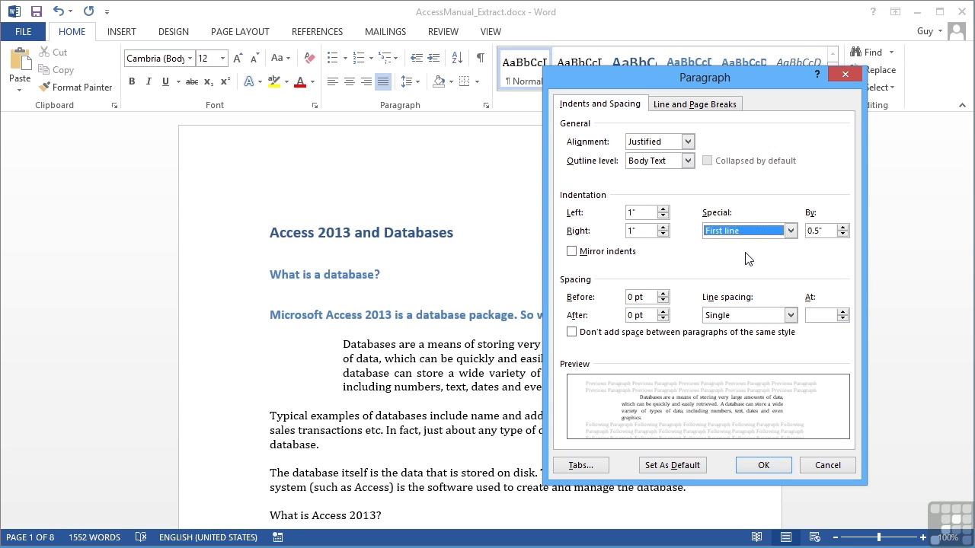
left_click(842, 226)
left_click(843, 227)
left_click(842, 227)
left_click(842, 227)
left_click(842, 227)
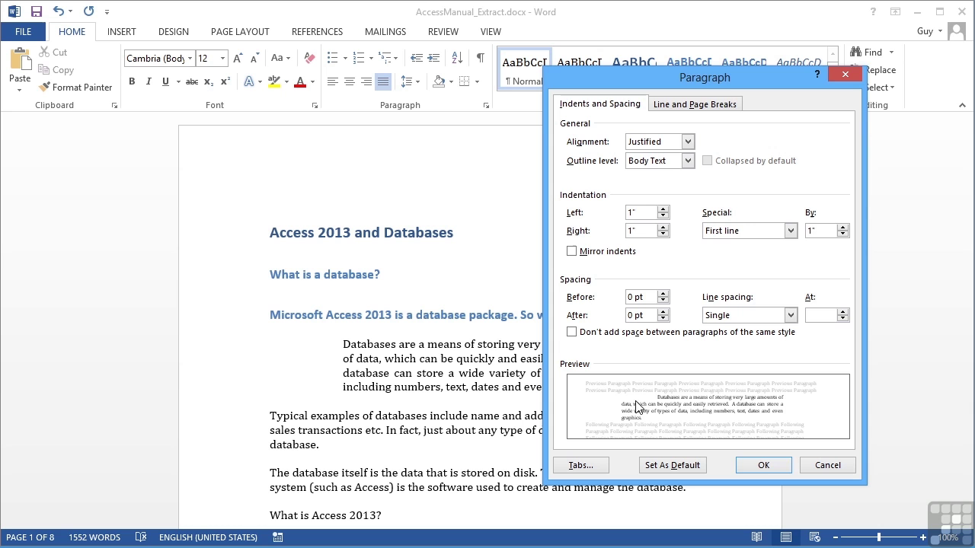
left_click(764, 465)
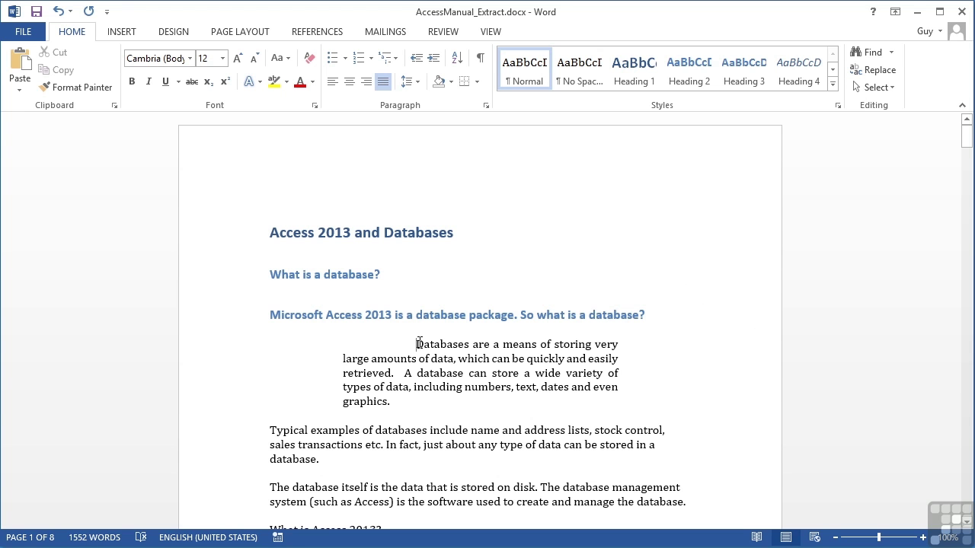
Change the paragraph's special indentation to Hanging by 1" and apply it
left_click(485, 106)
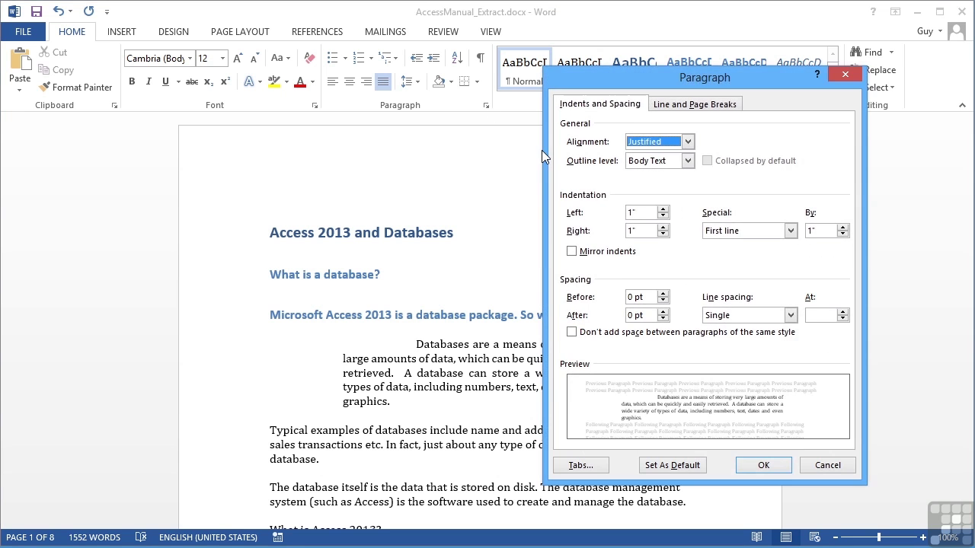
left_click(788, 231)
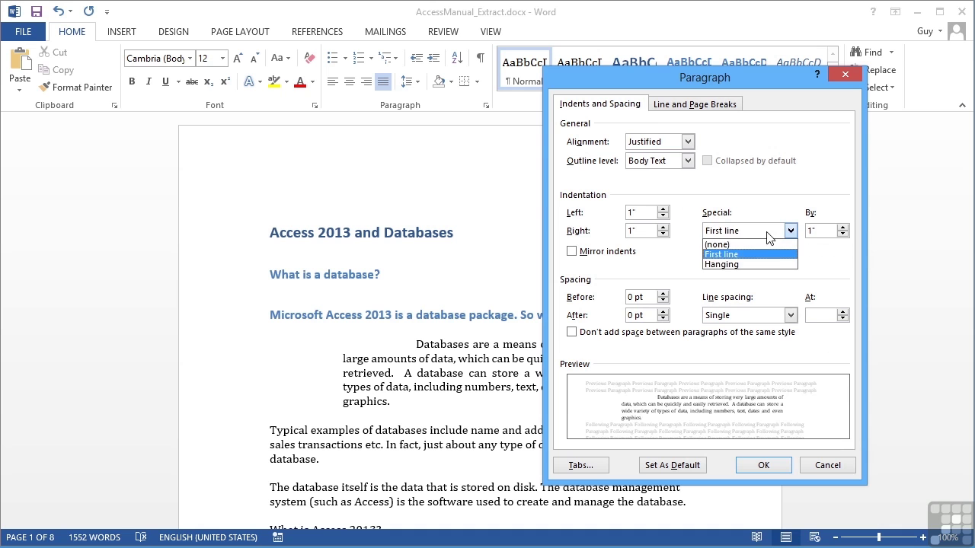
left_click(735, 264)
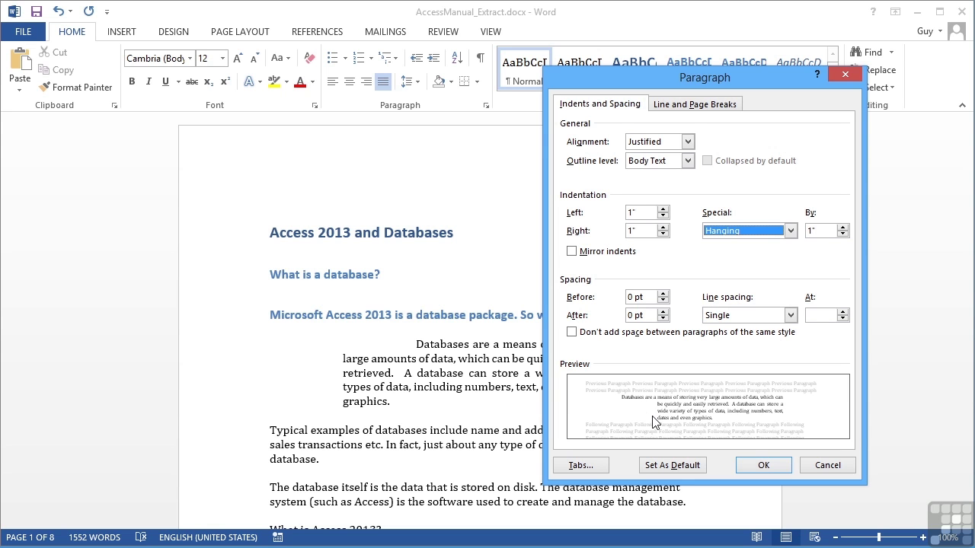
left_click(770, 465)
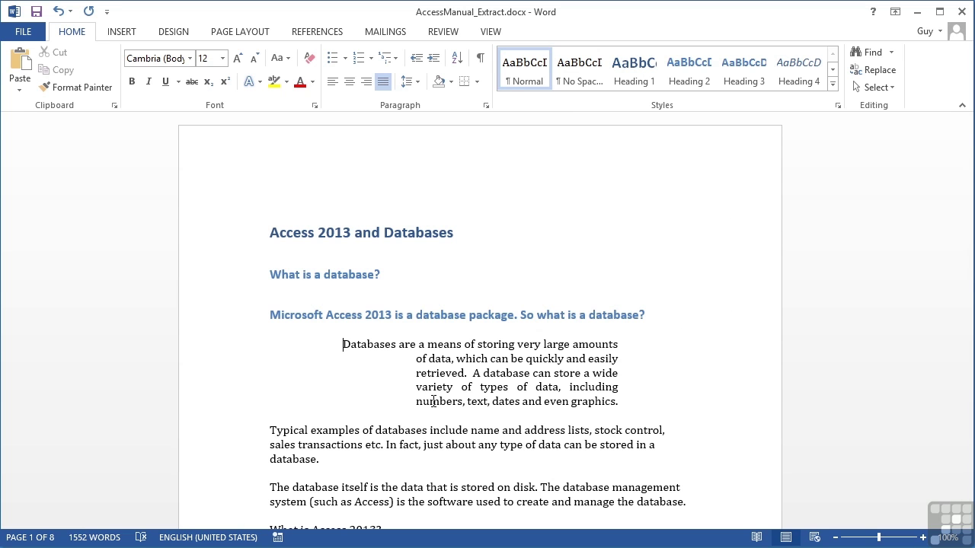
Reset the paragraph's left and right indentation to 0" and its special indentation to (none), and apply the settings
left_click(486, 107)
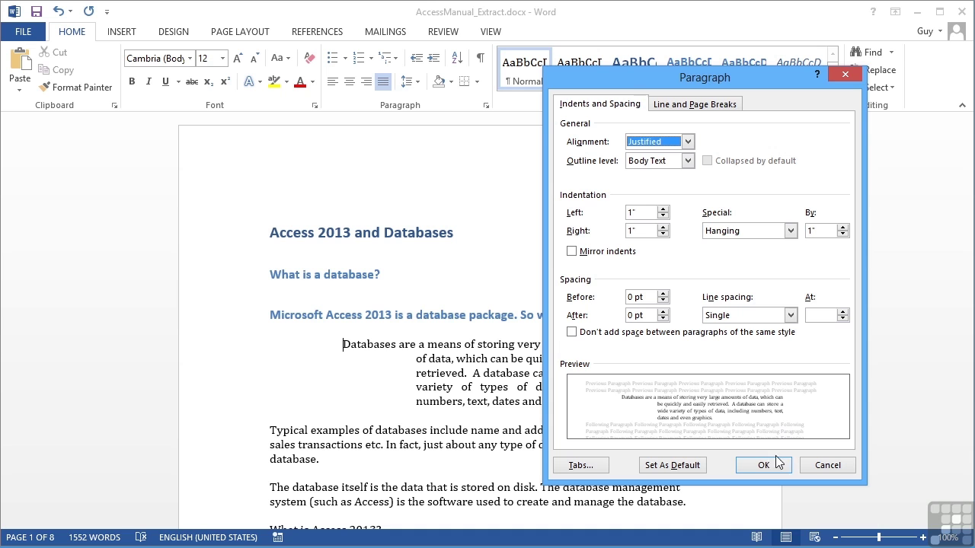
left_click(665, 221)
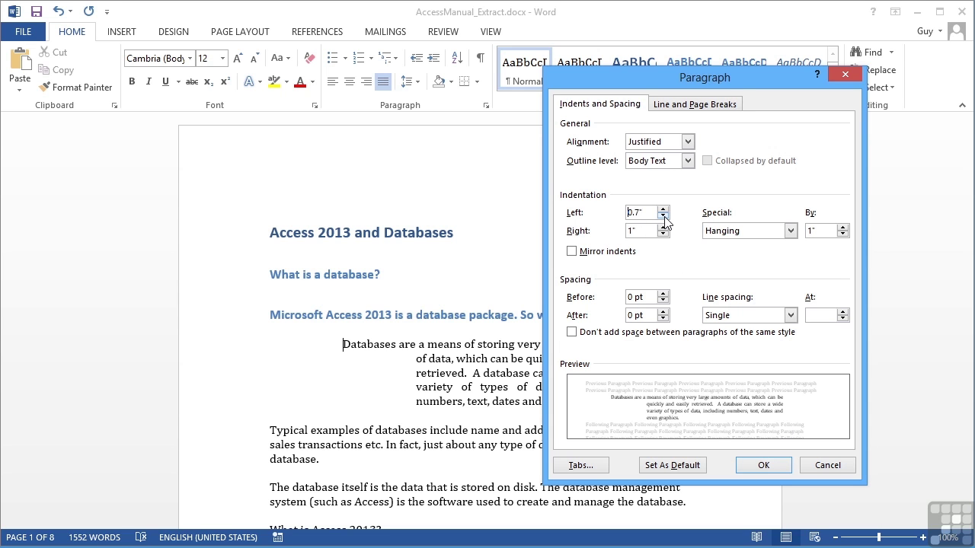
left_click(664, 221)
left_click(665, 221)
left_click(664, 221)
left_click(664, 233)
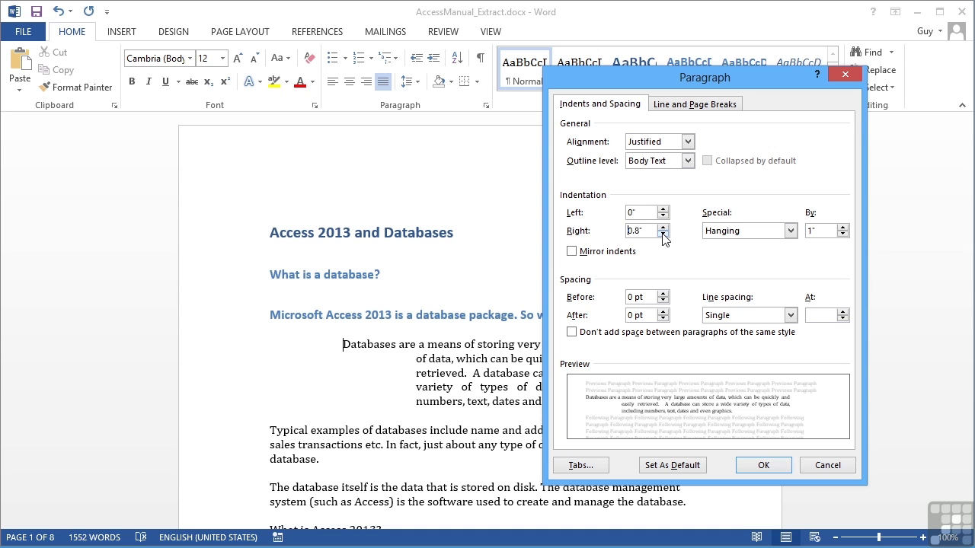
left_click(783, 237)
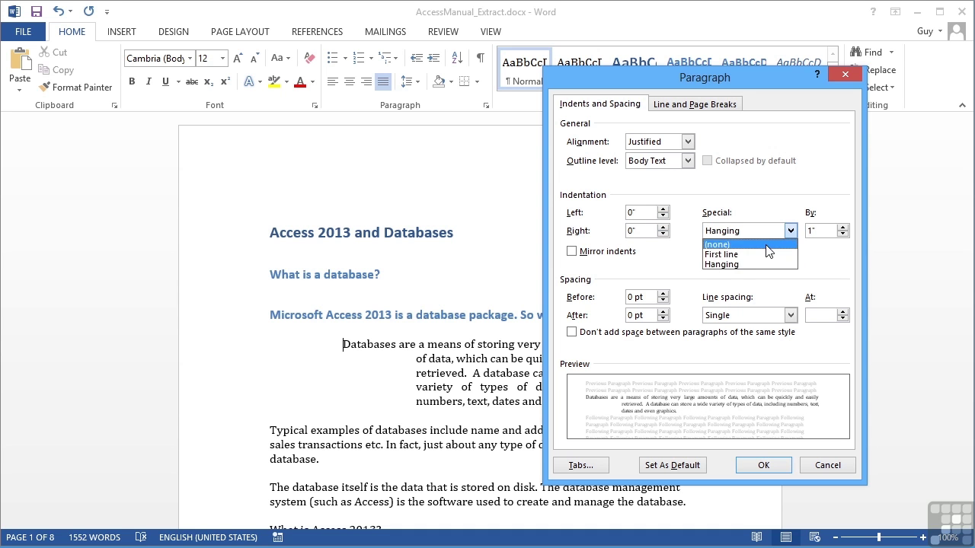
left_click(770, 244)
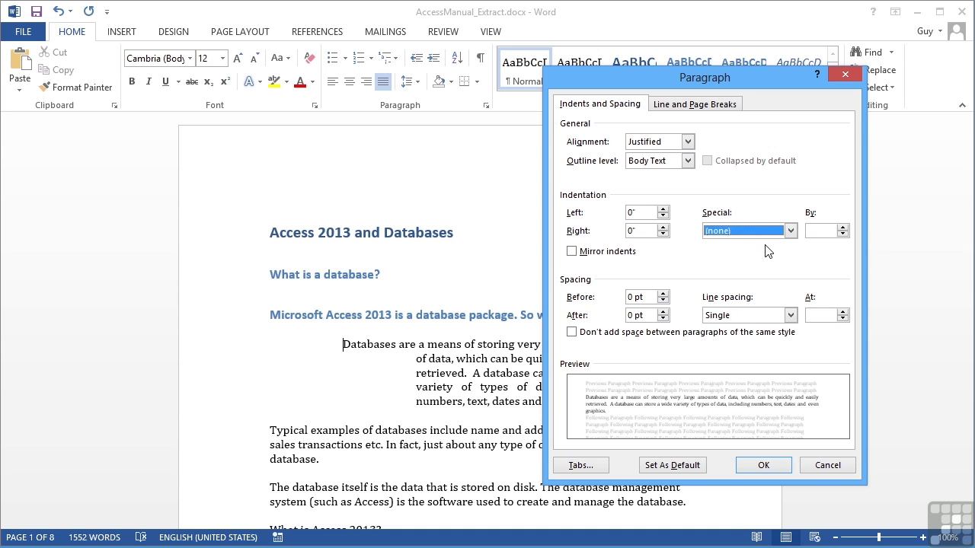
left_click(775, 466)
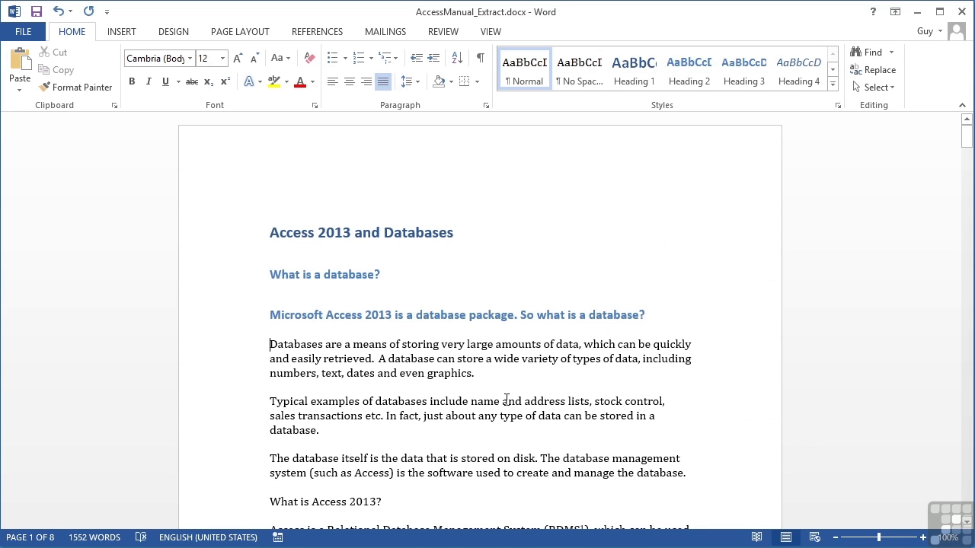